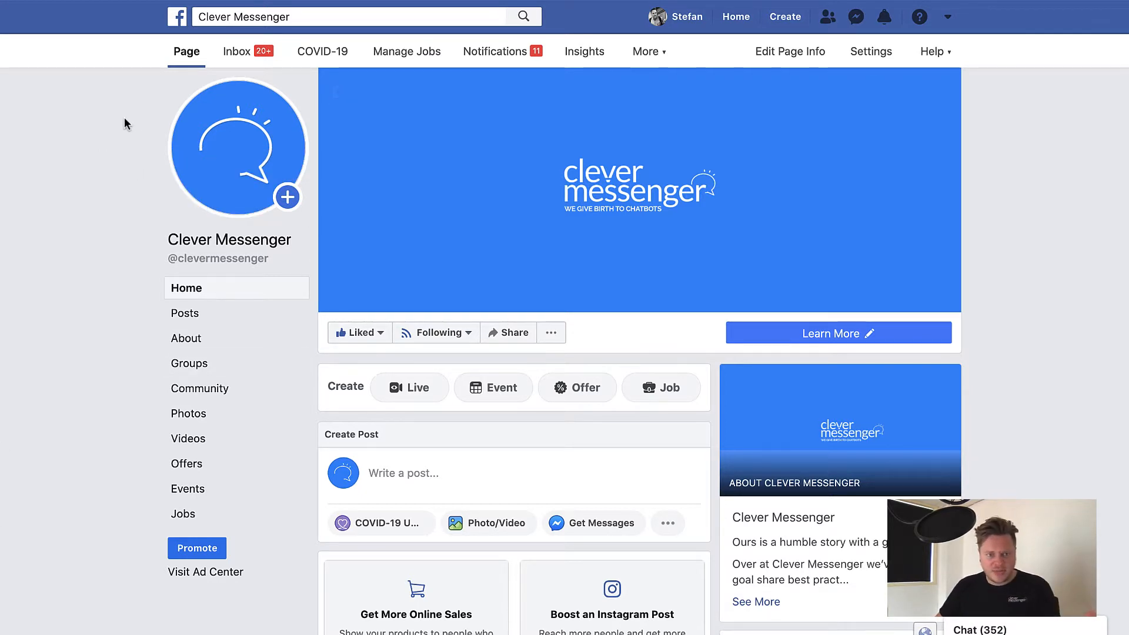
Step: Open the Page inbox's Automated Responses and collapse all the response categories
mouse_move(282, 110)
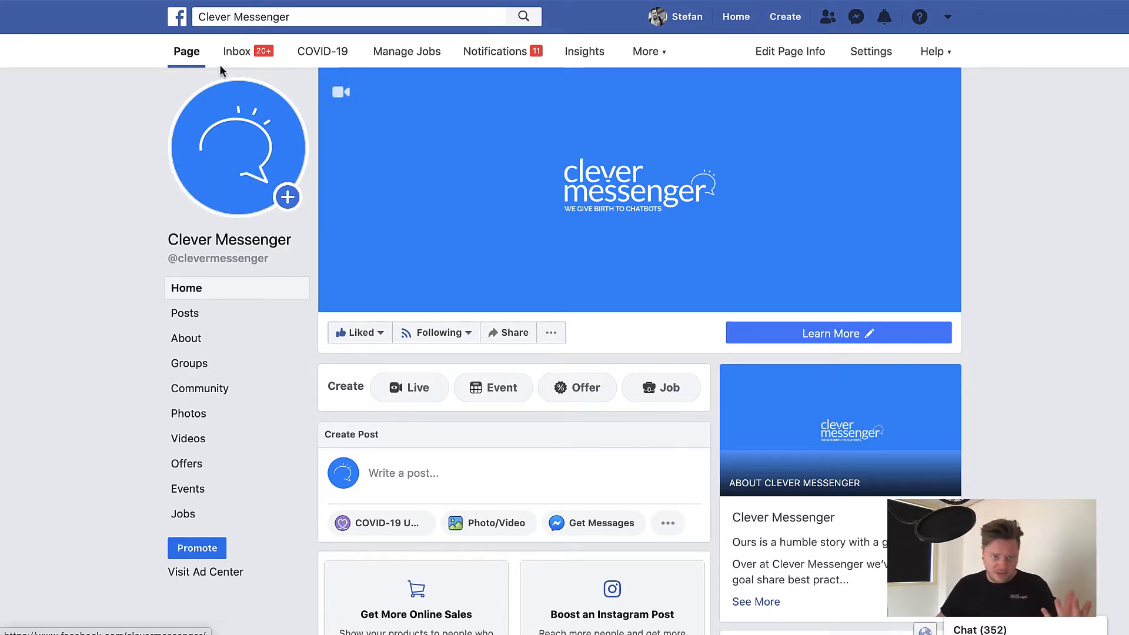
left_click(239, 57)
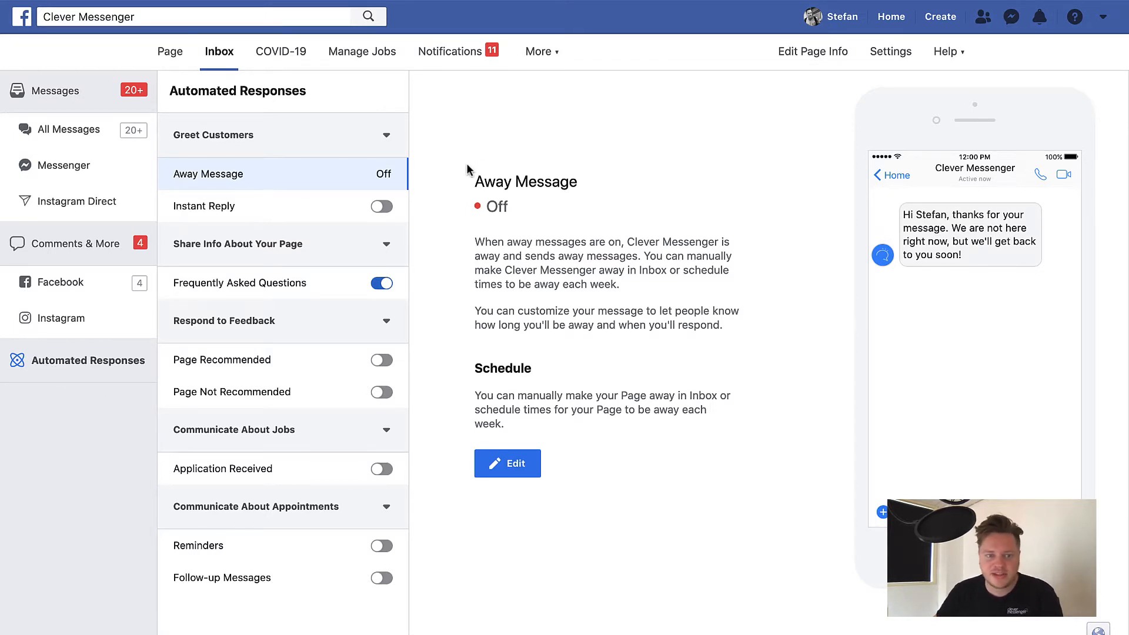
left_click(353, 143)
left_click(379, 182)
left_click(385, 226)
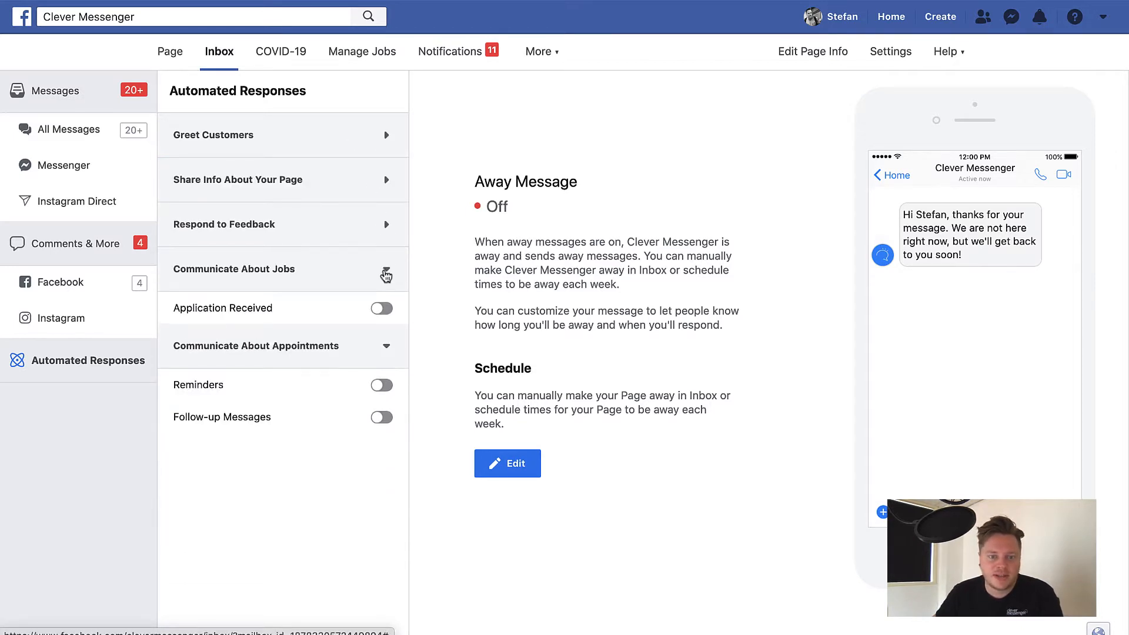
left_click(386, 272)
left_click(374, 318)
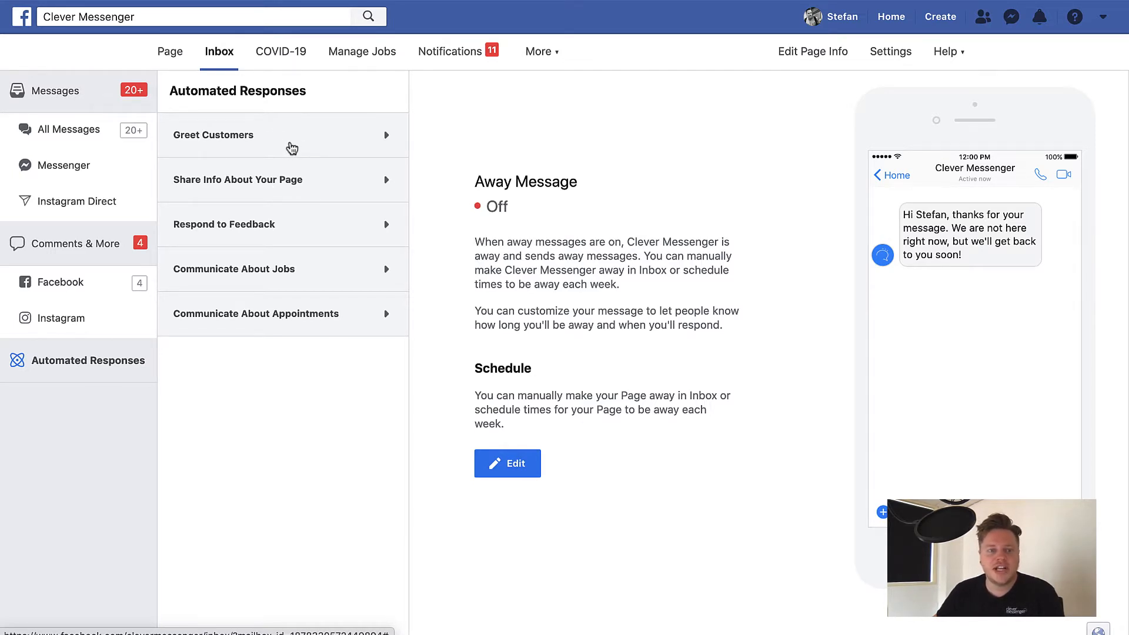
Step: Expand Greet Customers, examine the Away Message preview and open the Away Message for editing
left_click(293, 147)
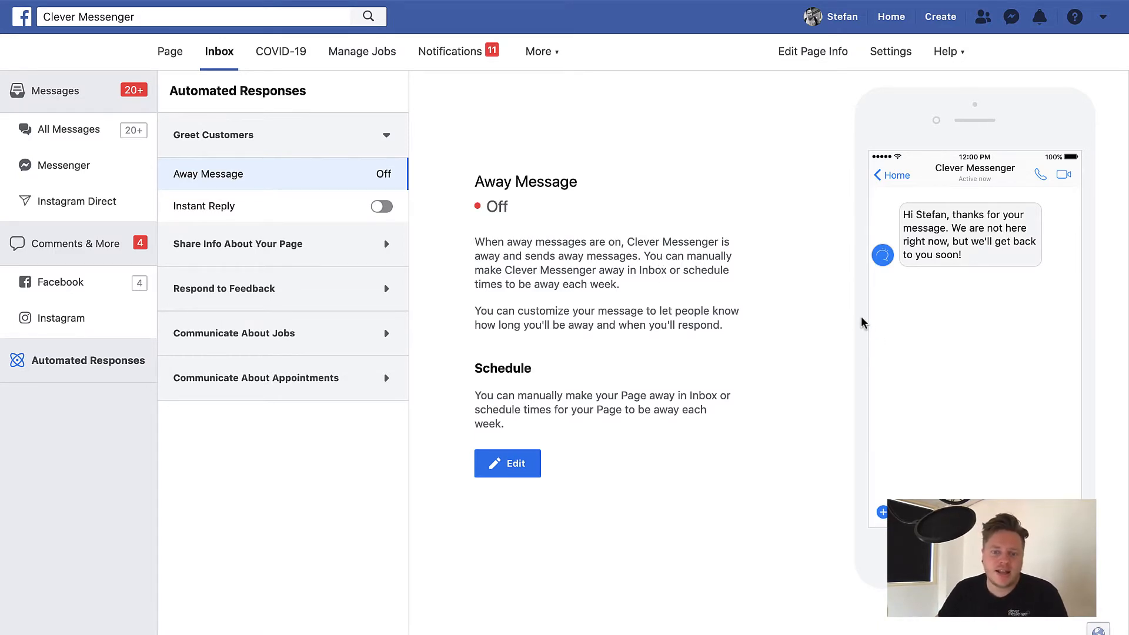
left_click_drag(904, 215, 993, 264)
left_click(928, 223)
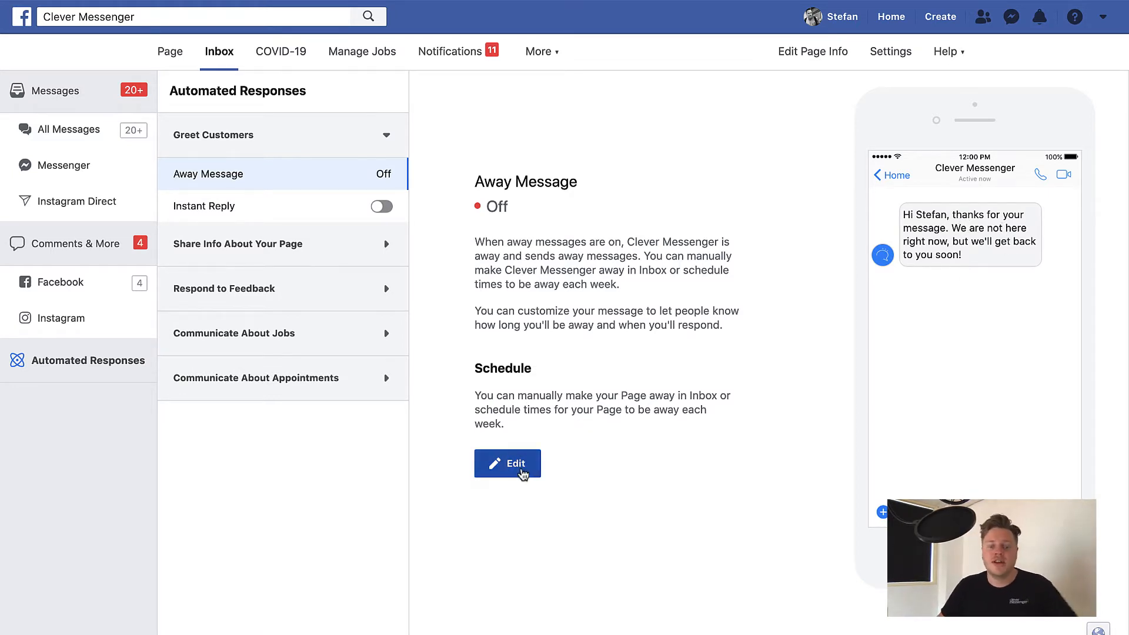
left_click(520, 467)
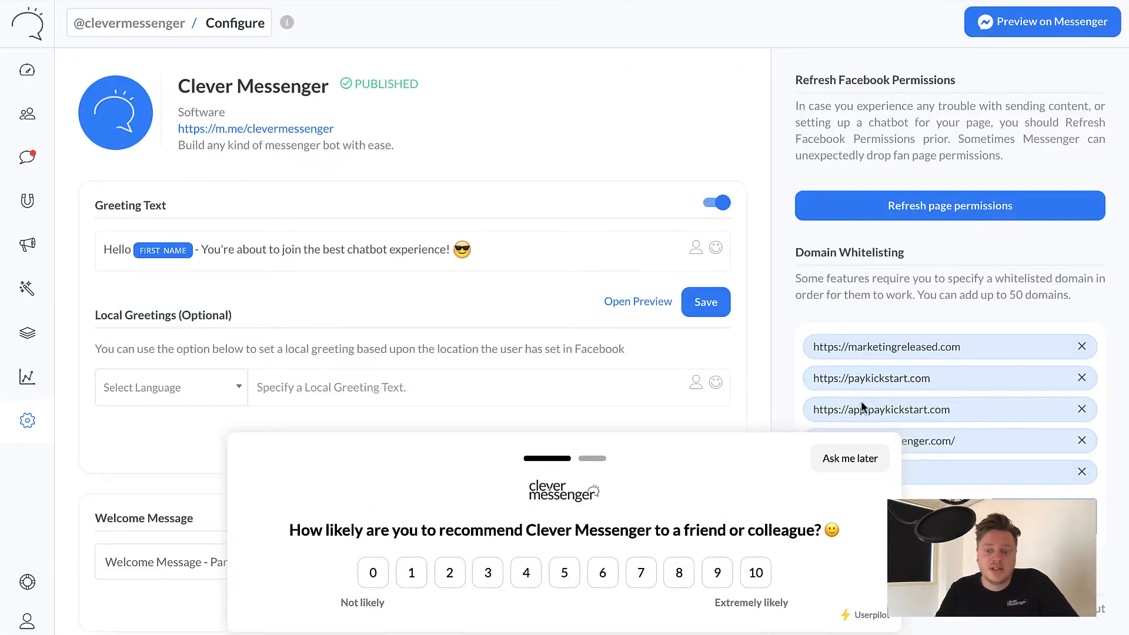
Step: Switch to Clever Messenger's Configure page and postpone the recommendation survey
left_click(845, 466)
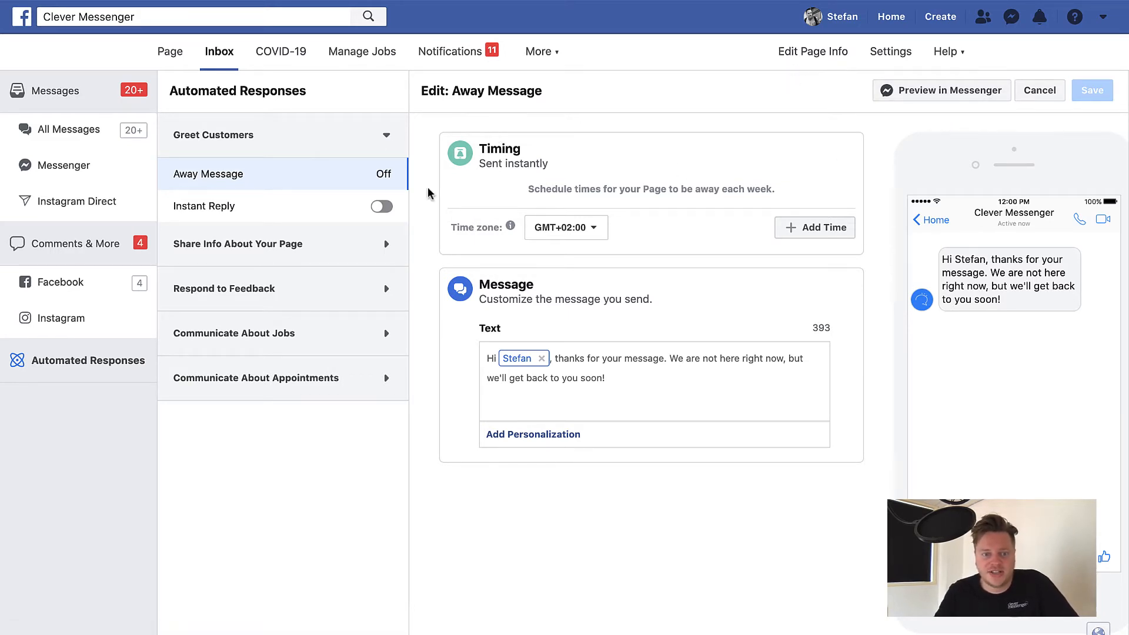
Step: Back in the Facebook Page inbox, turn Instant Reply on and off again
left_click(380, 209)
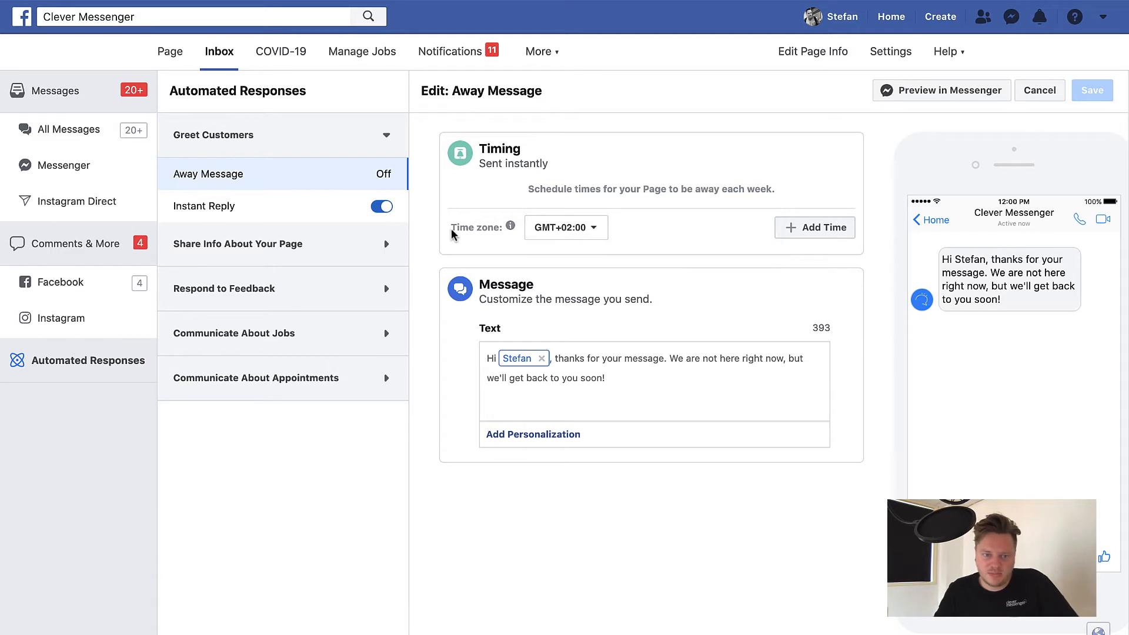
left_click(384, 208)
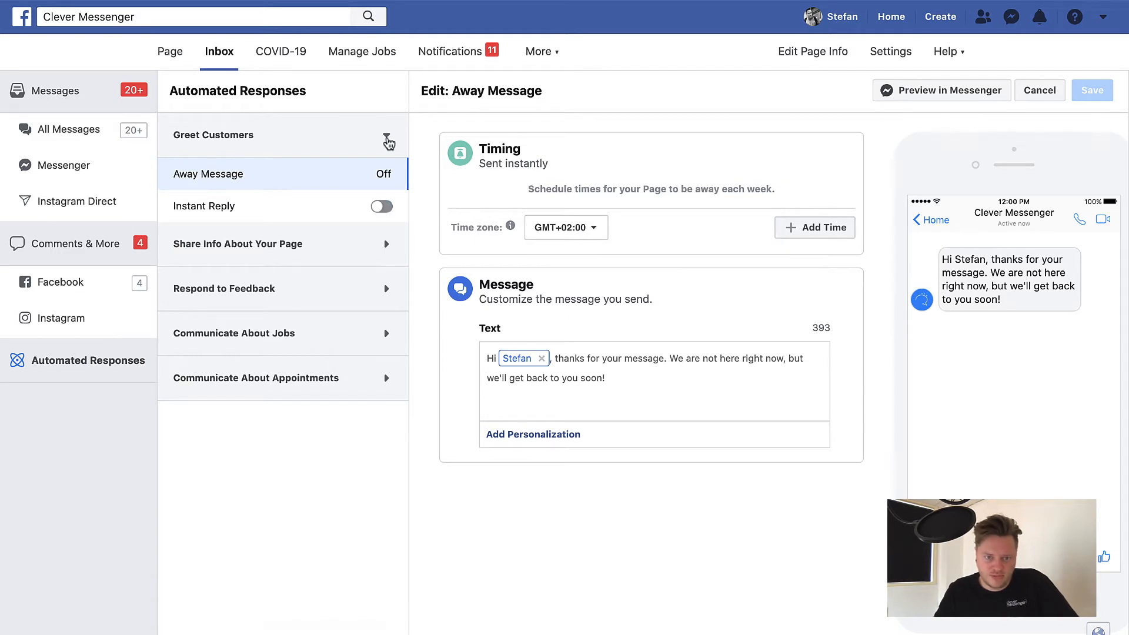
Step: Collapse Greet Customers and open Frequently Asked Questions under Share Info About Your Page for editing
left_click(388, 140)
left_click(337, 185)
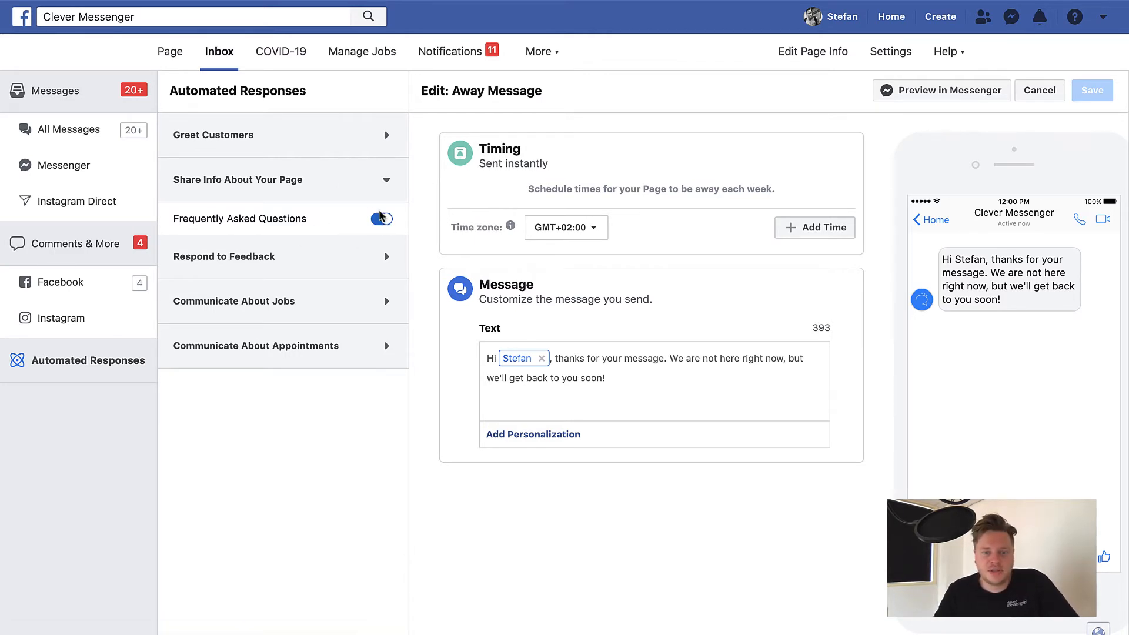
left_click(328, 223)
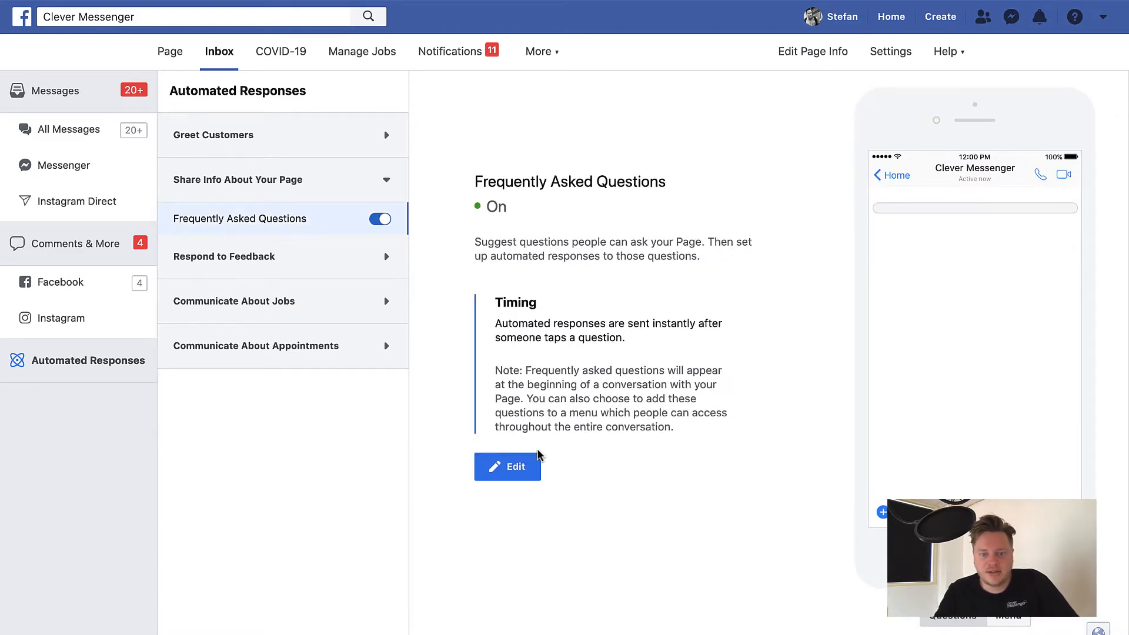
left_click(515, 468)
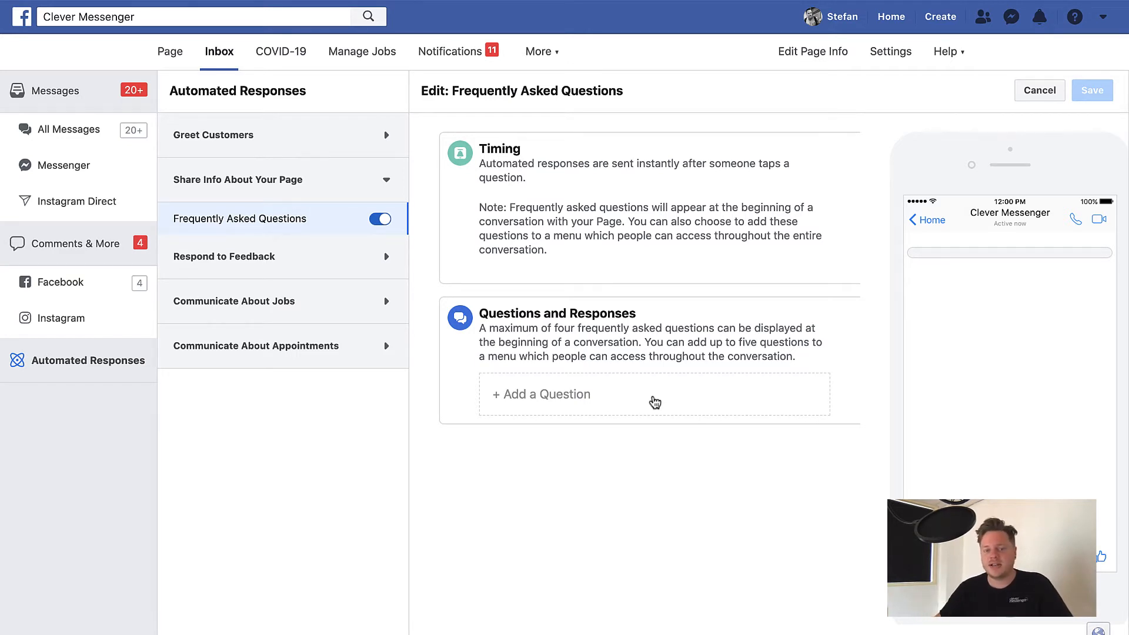
Step: Add a first frequently asked question reading "Question" with the automated response "This", and review its remaining options
left_click(655, 402)
left_click(591, 420)
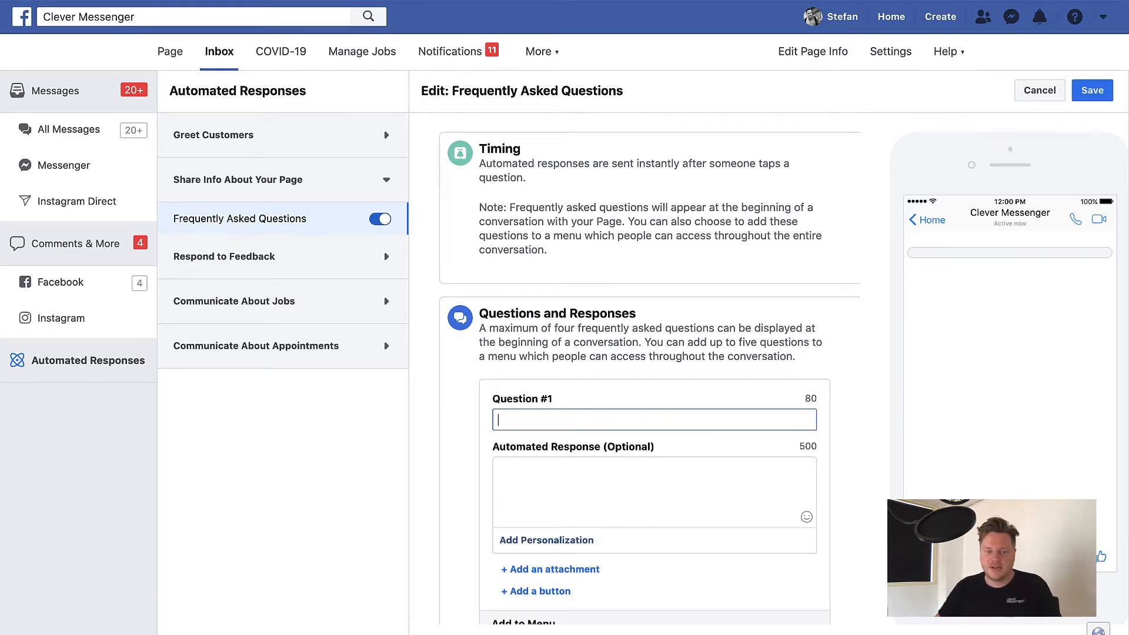
type("53we")
key("BackSpace")
key("BackSpace")
key("BackSpace")
key("BackSpace")
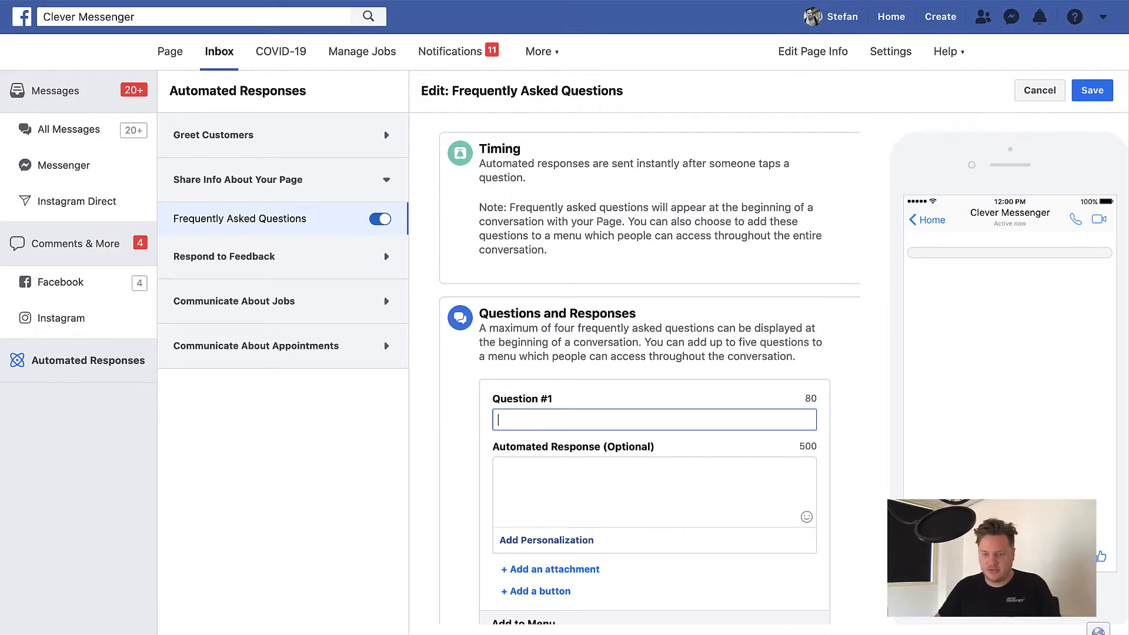
type("Question")
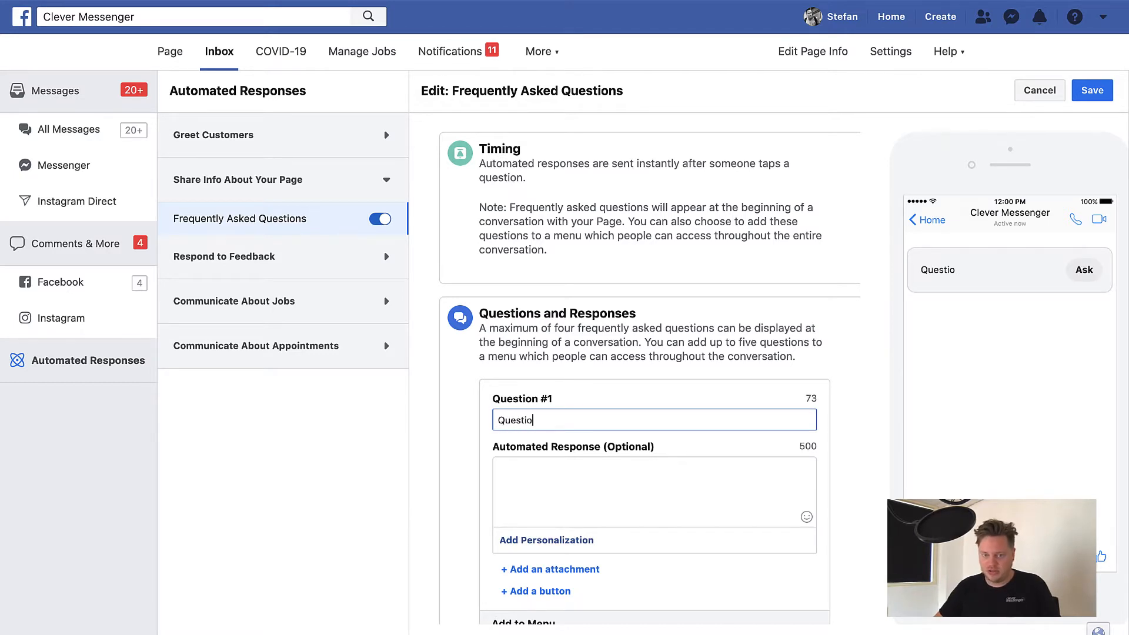
left_click(615, 505)
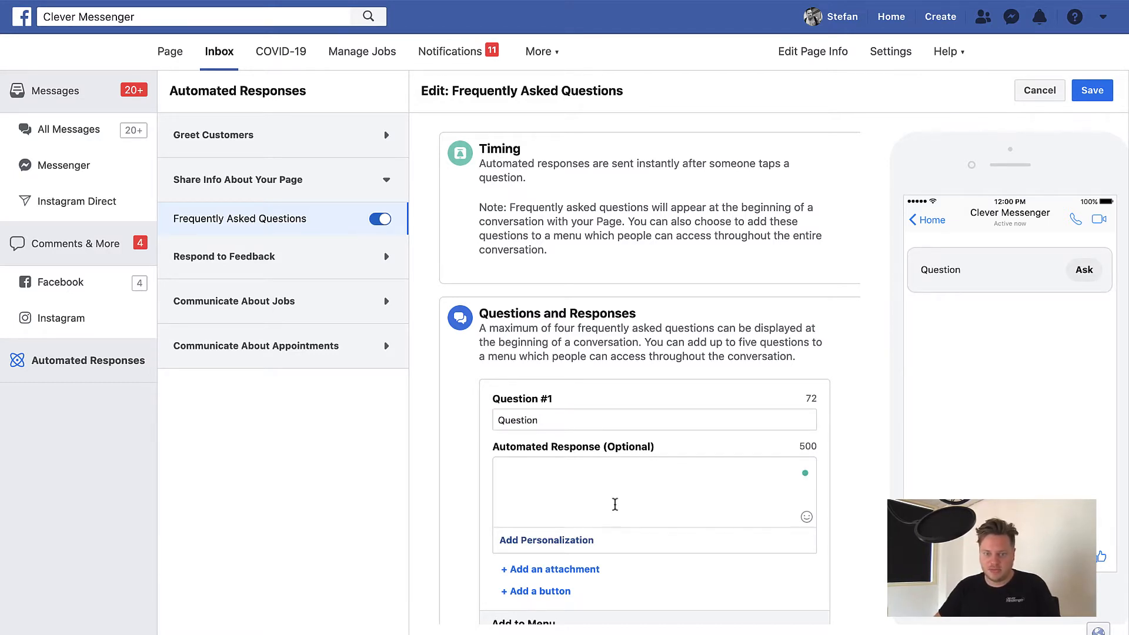
type("This")
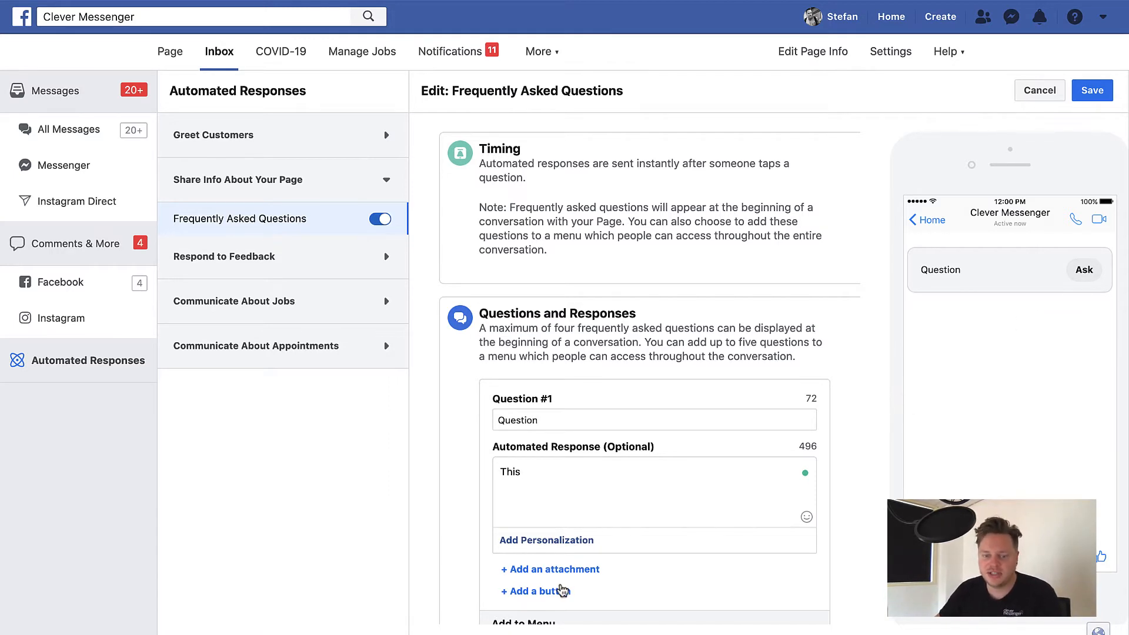
scroll(556, 597, "down", 1)
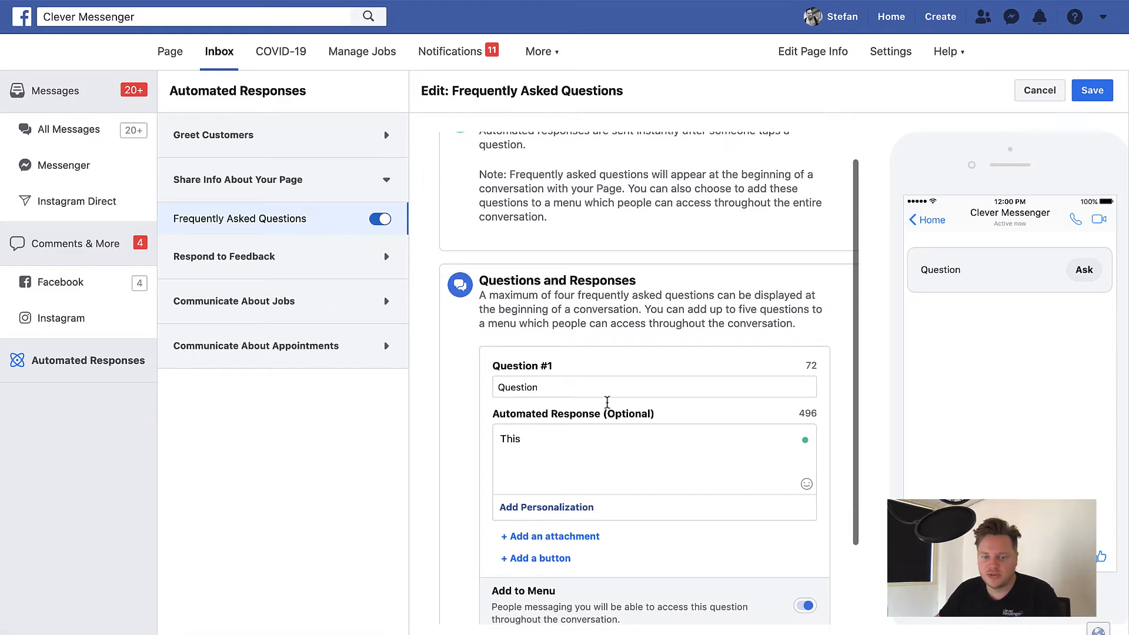
scroll(847, 411, "up", 1)
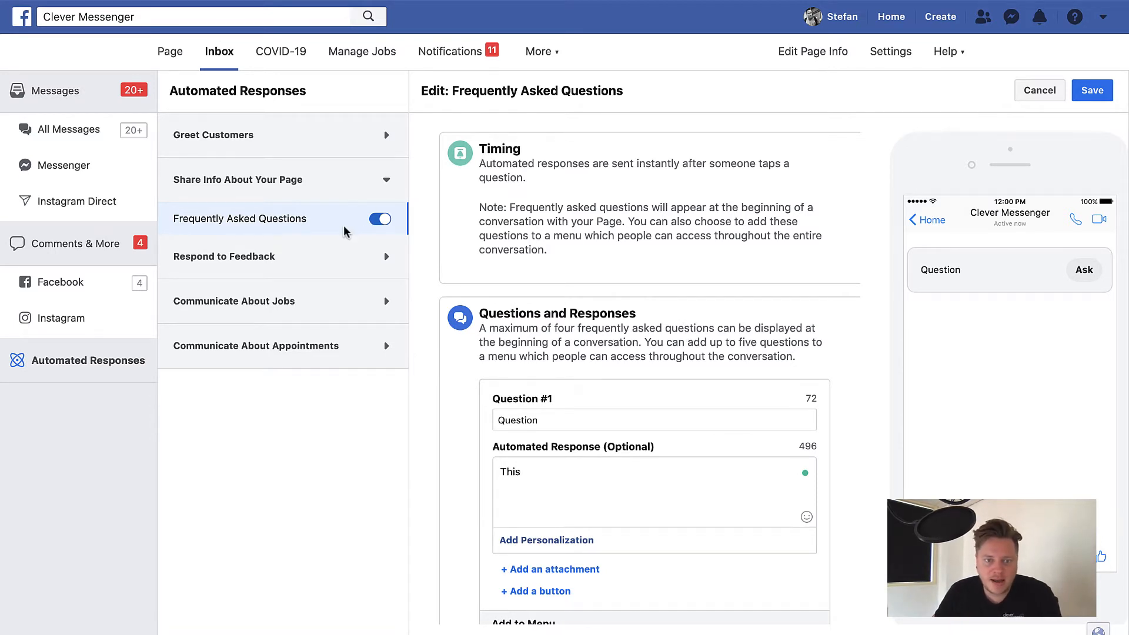
scroll(606, 258, "down", 2)
scroll(608, 257, "up", 1)
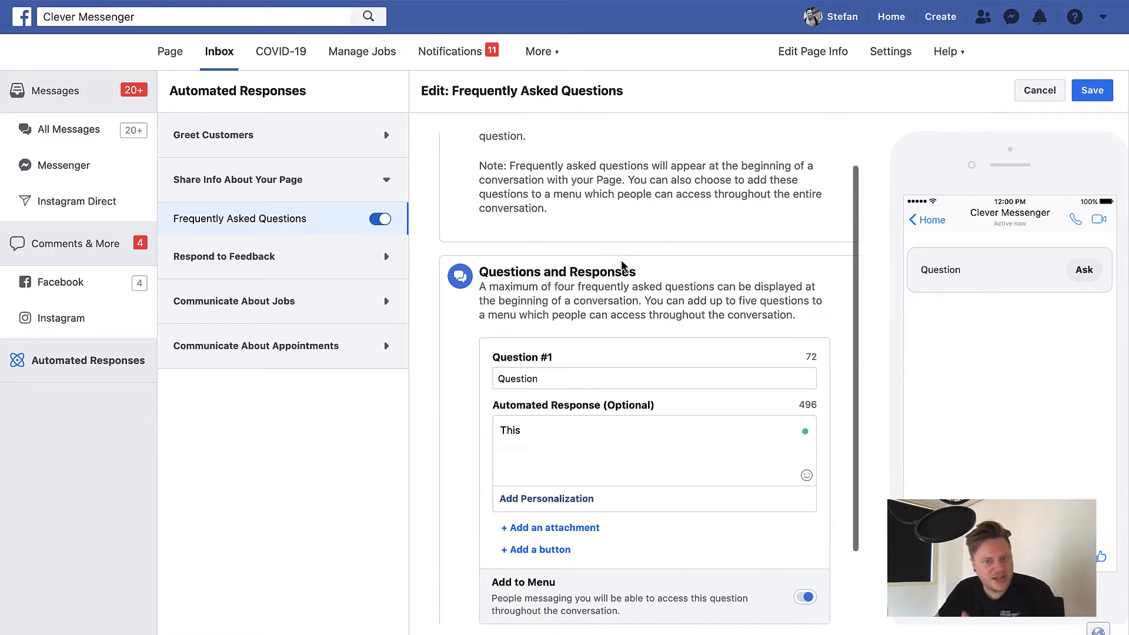
scroll(623, 264, "up", 1)
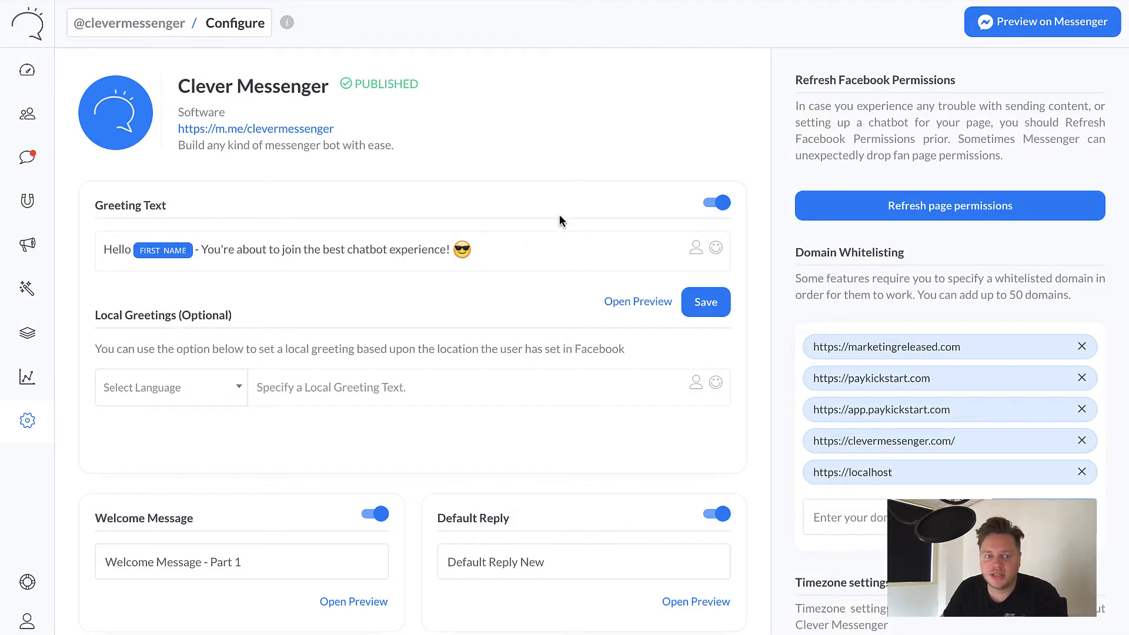
Step: Switch to Clever Messenger's Configure page and preview the Welcome Message and the Greeting Text
scroll(560, 222, "down", 1)
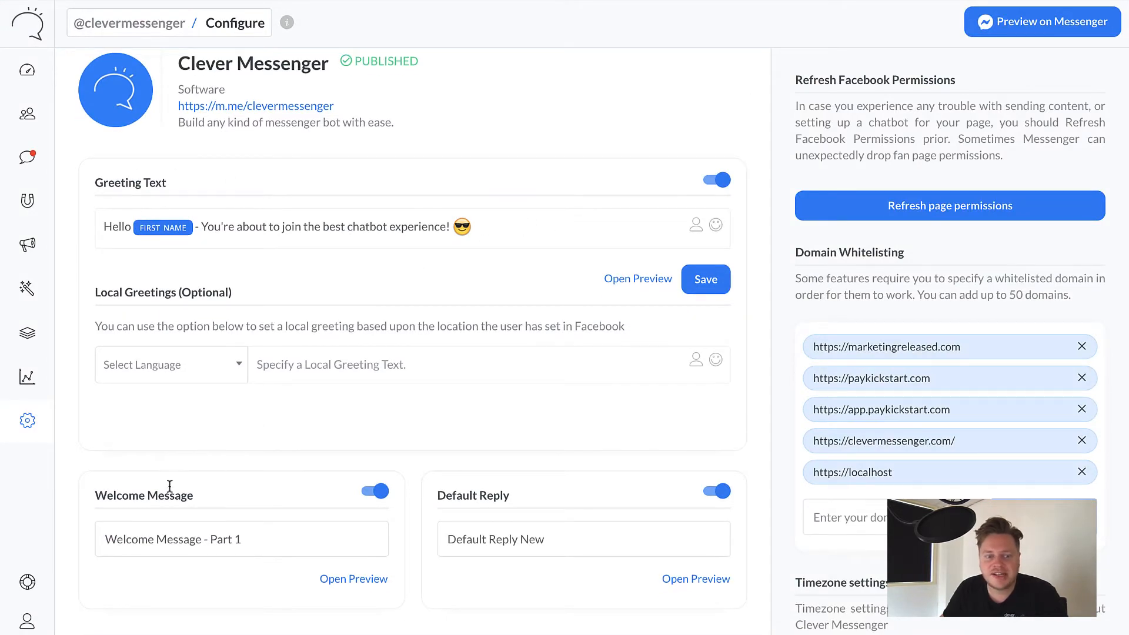
left_click(350, 581)
left_click(233, 426)
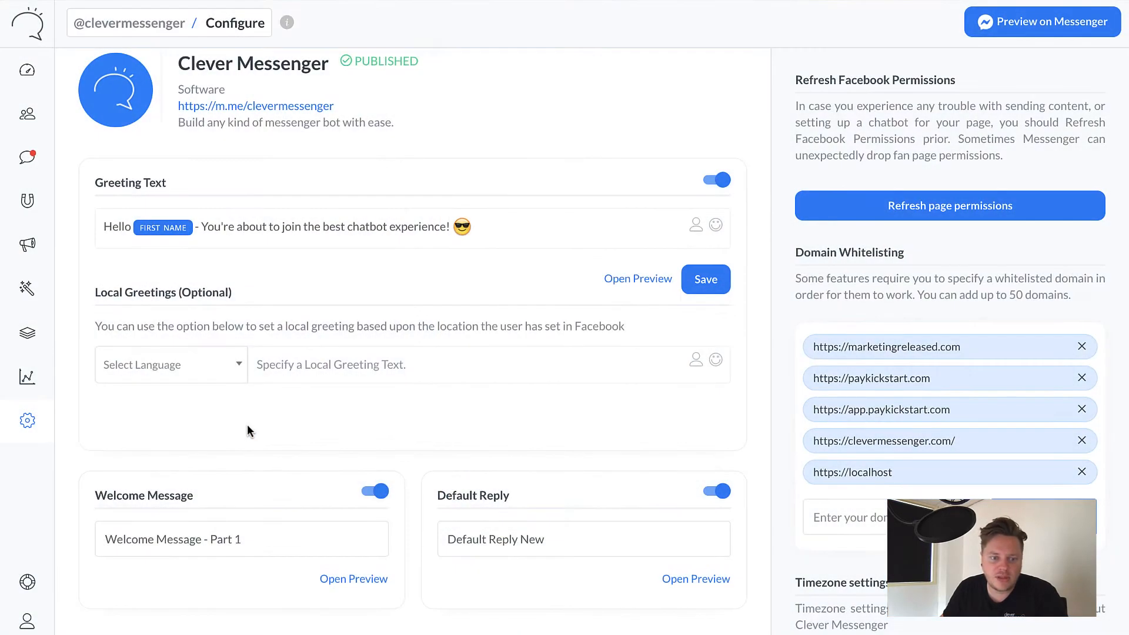
left_click(337, 578)
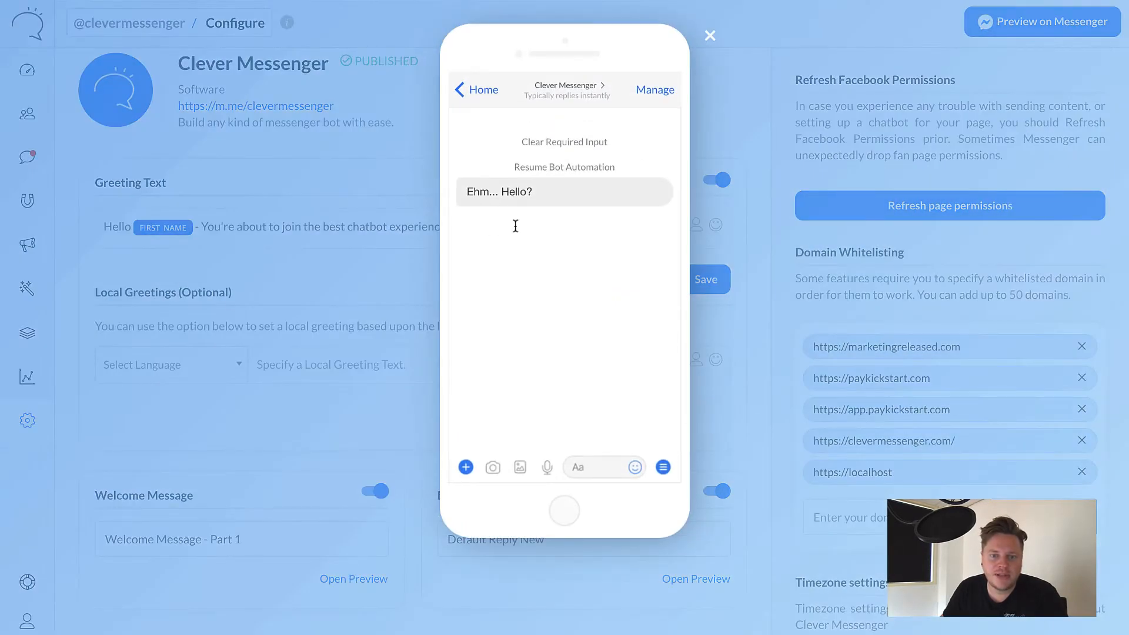
left_click(372, 399)
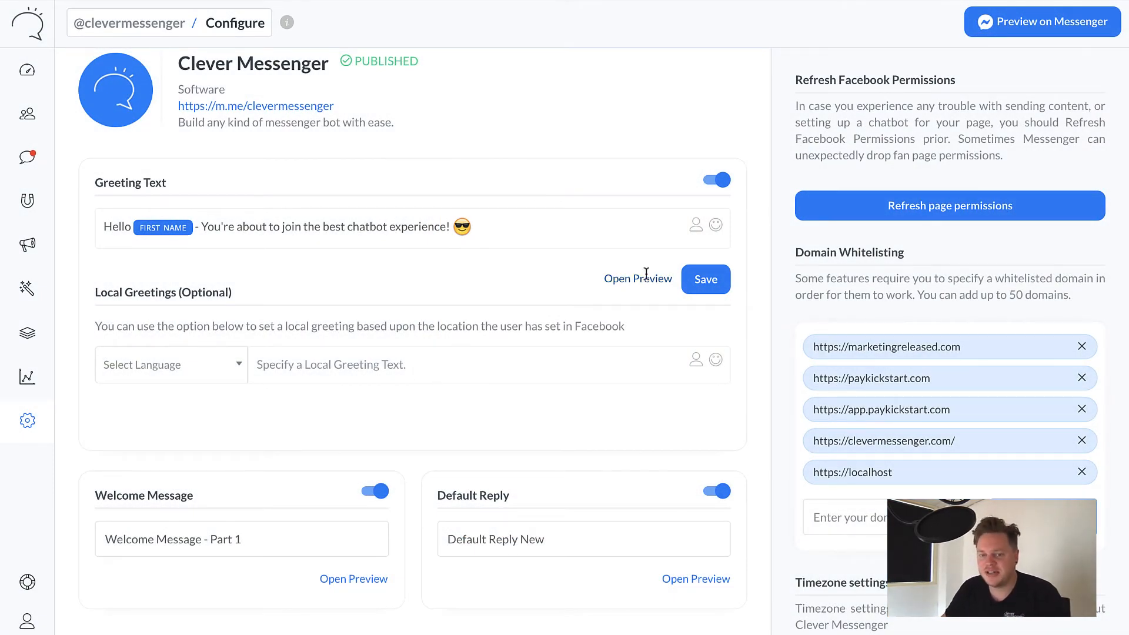
left_click(628, 285)
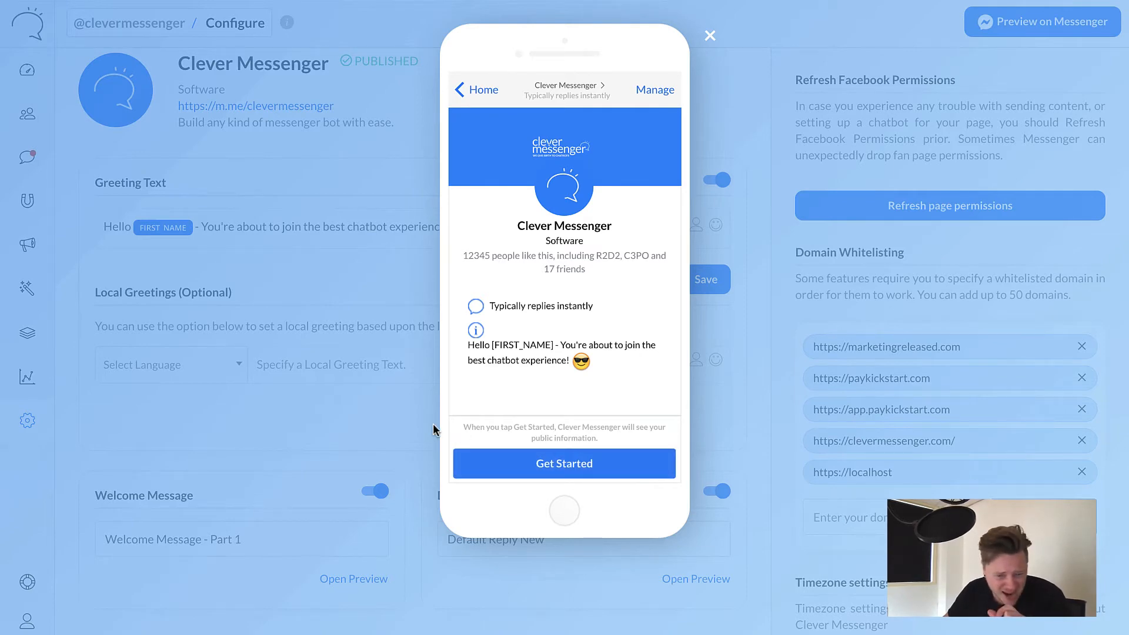
left_click(260, 427)
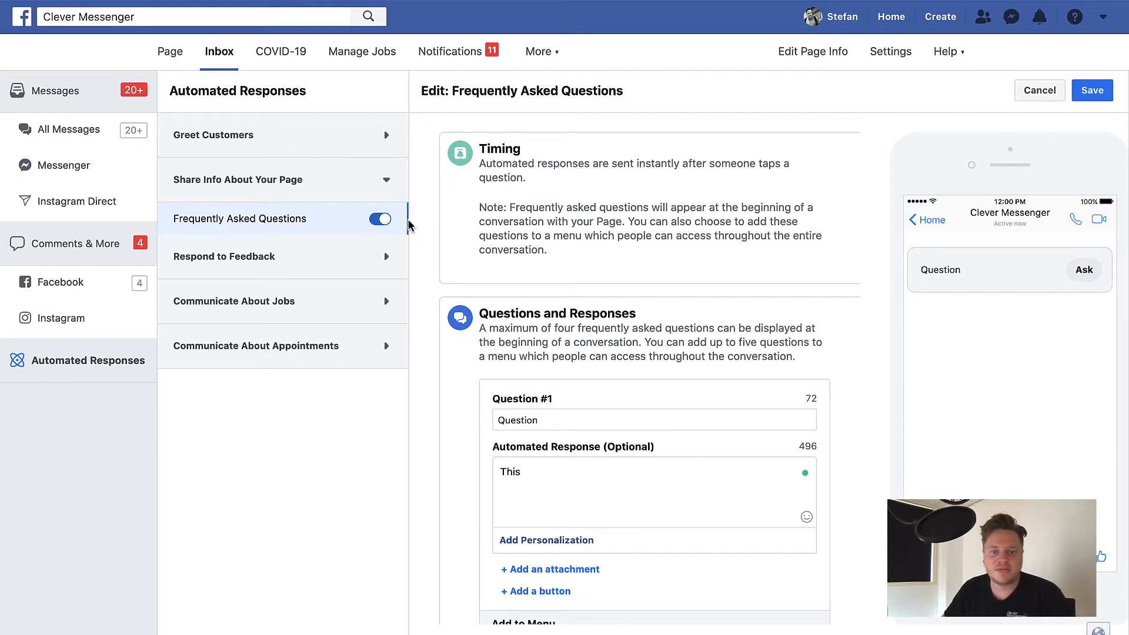
Step: Return to Facebook's Automated Responses, expand Respond to Feedback and turn off Frequently Asked Questions
scroll(456, 450, "down", 2)
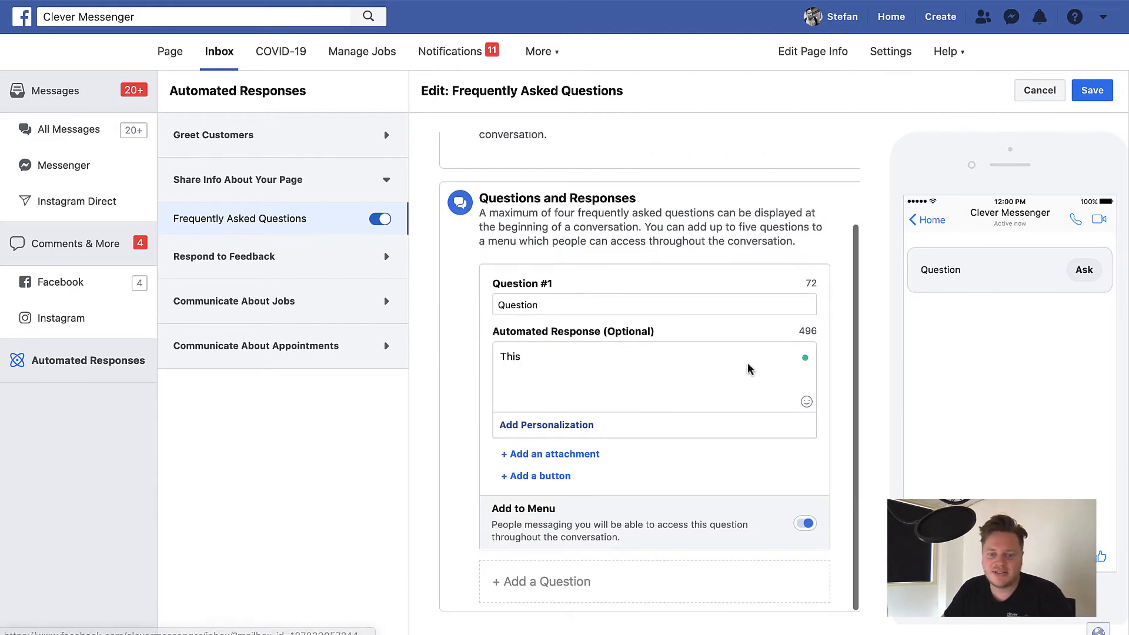
scroll(579, 229, "up", 2)
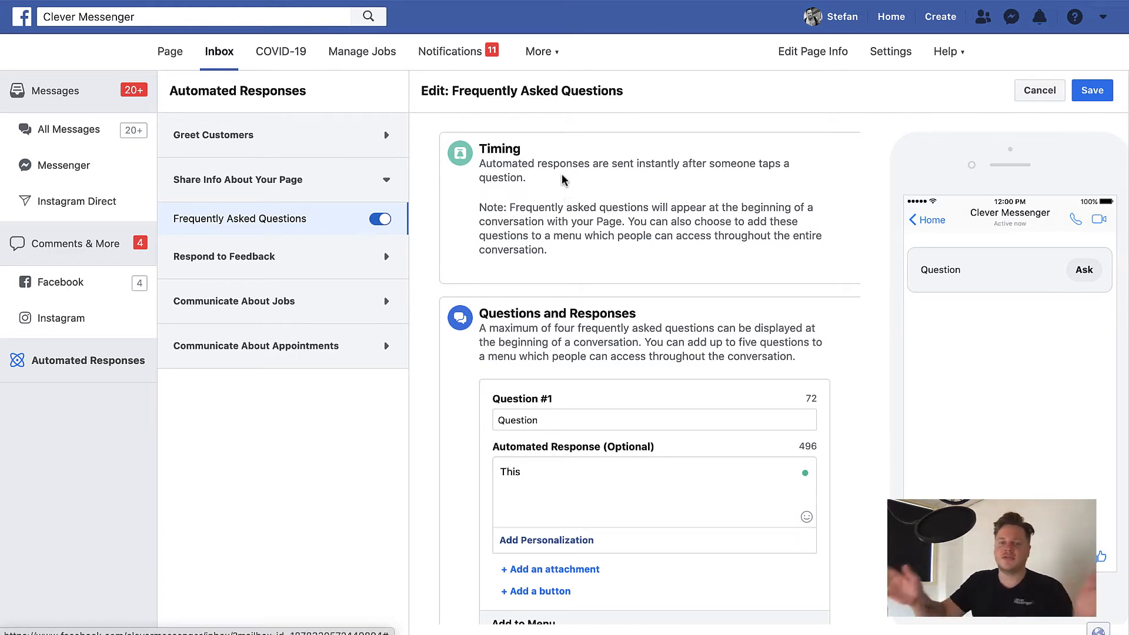
scroll(555, 171, "down", 2)
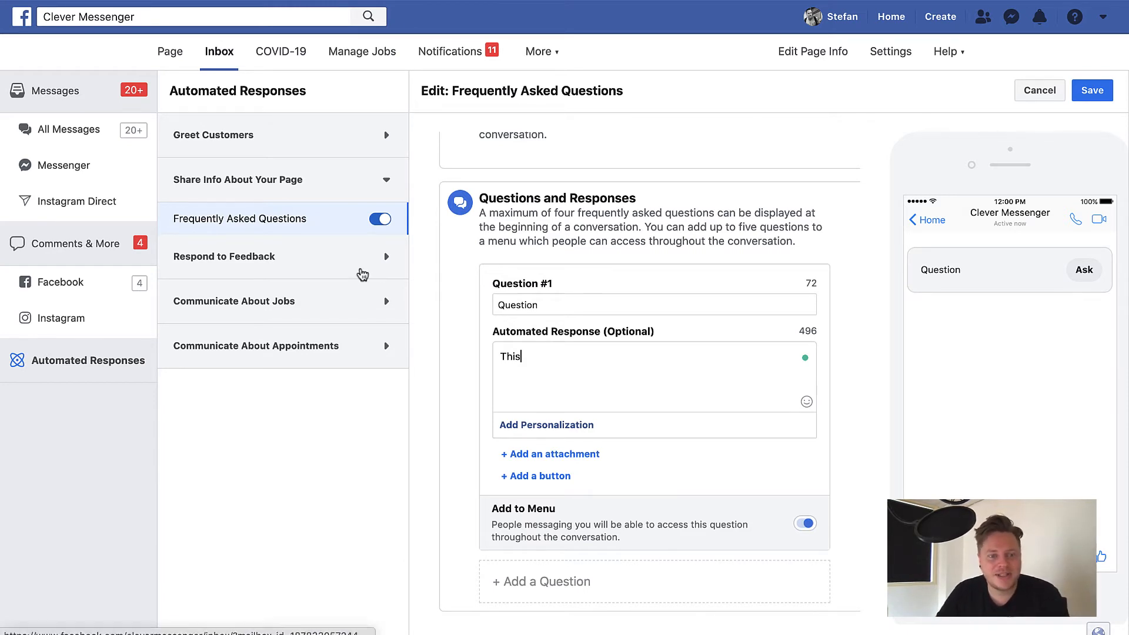
left_click(355, 270)
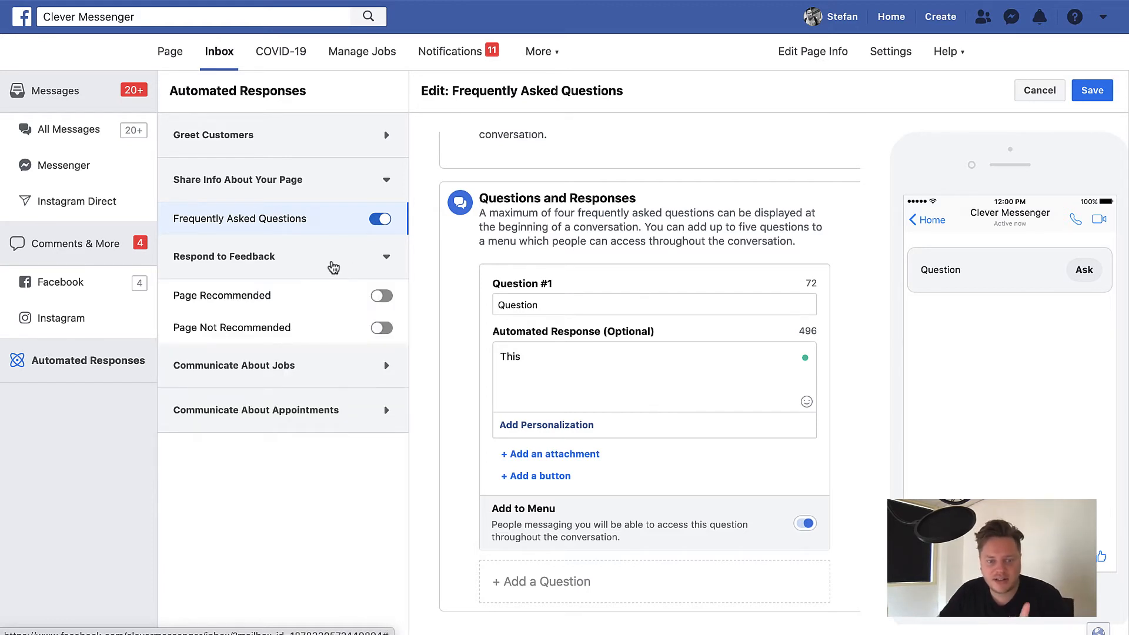
left_click(382, 219)
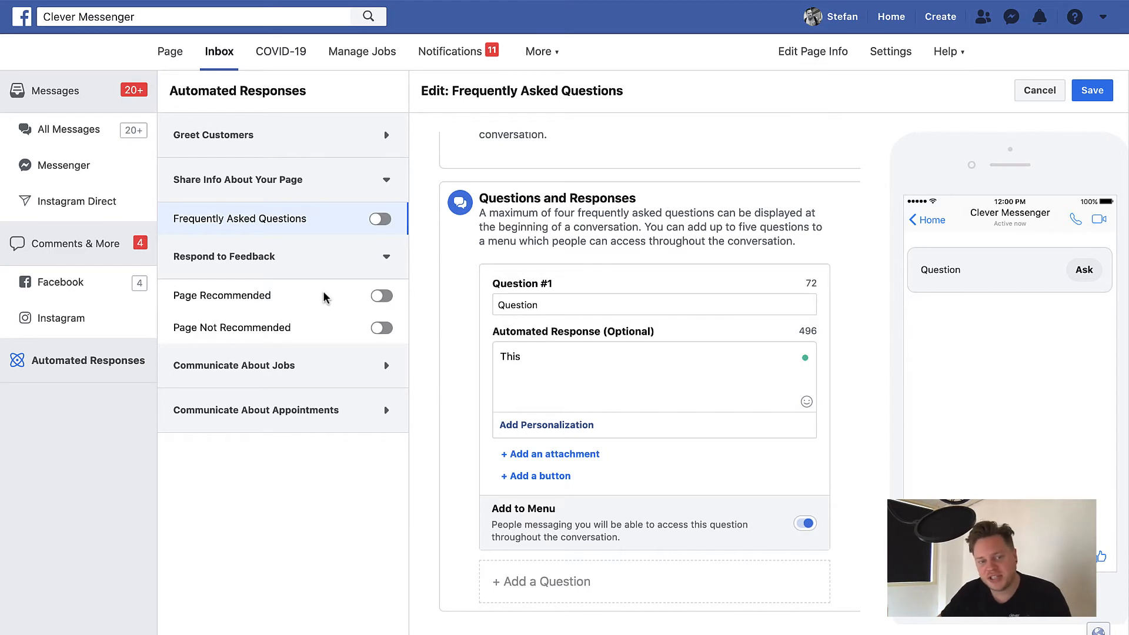
Step: Examine the Page Recommended response and the Page Not Recommended setting under Respond to Feedback
left_click(219, 300)
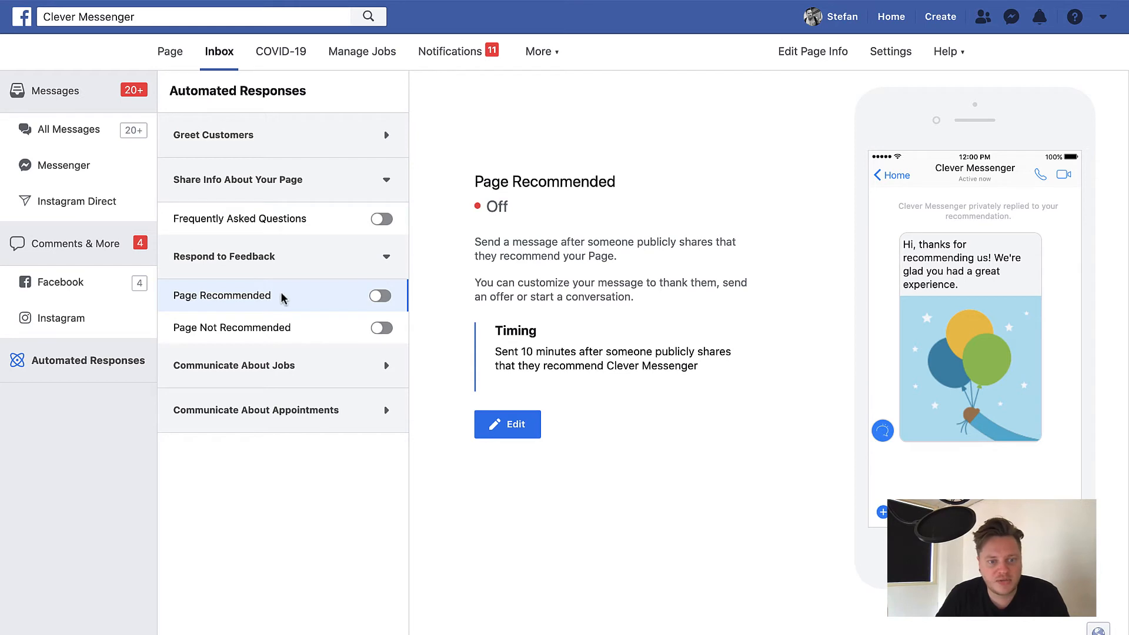
left_click(382, 329)
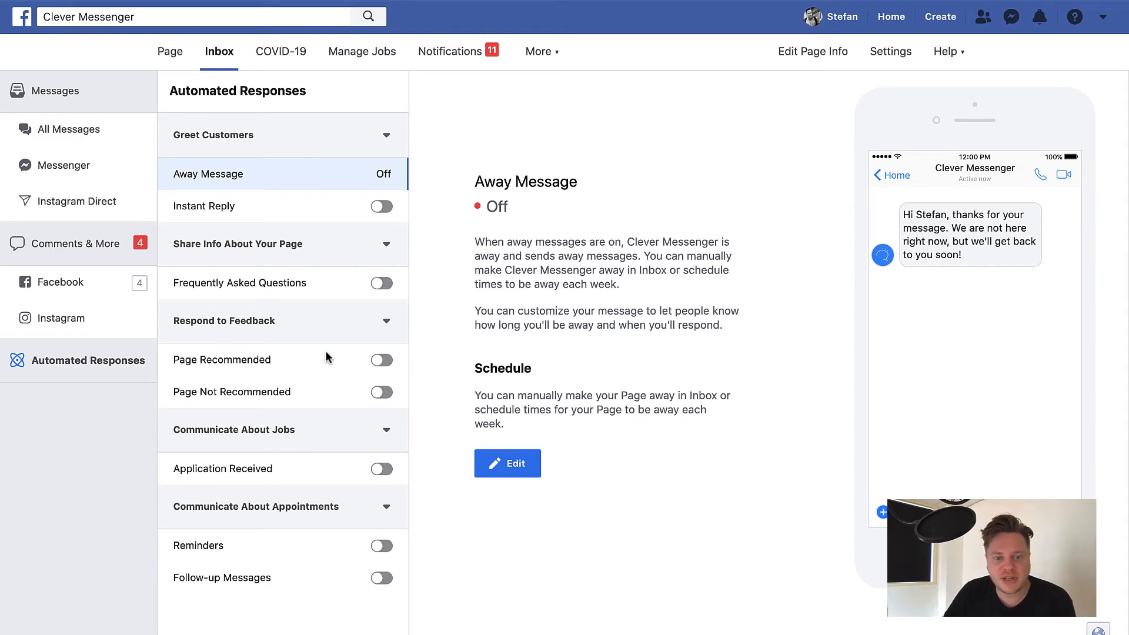
Step: Switch the Page Recommended response on and back off, and open the Application Received message in its editor for review
left_click(380, 359)
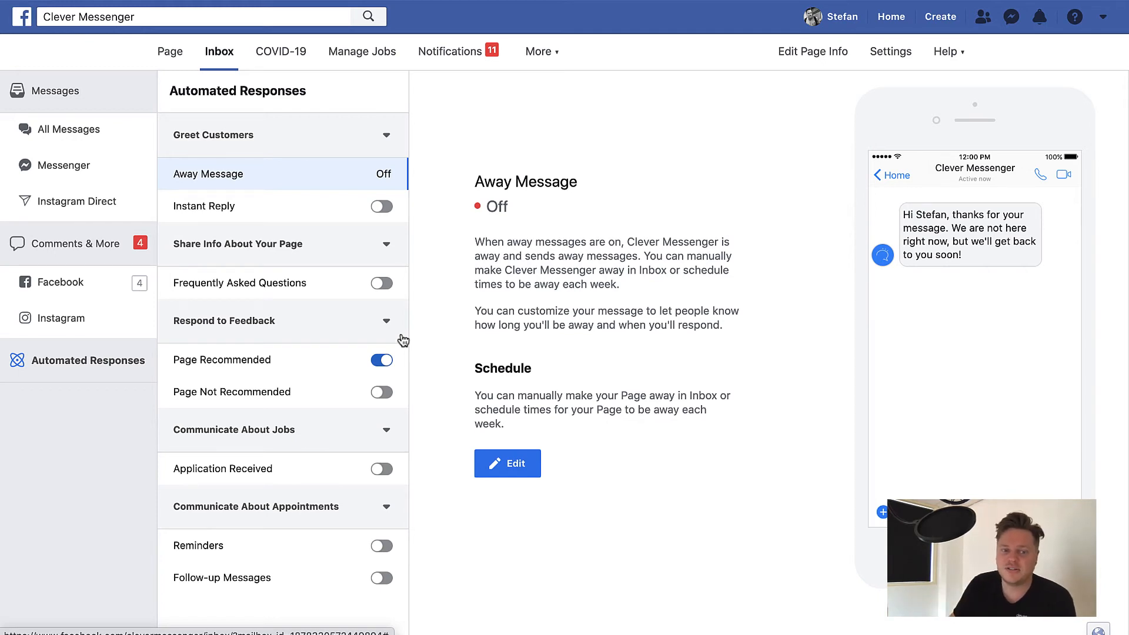
left_click(382, 360)
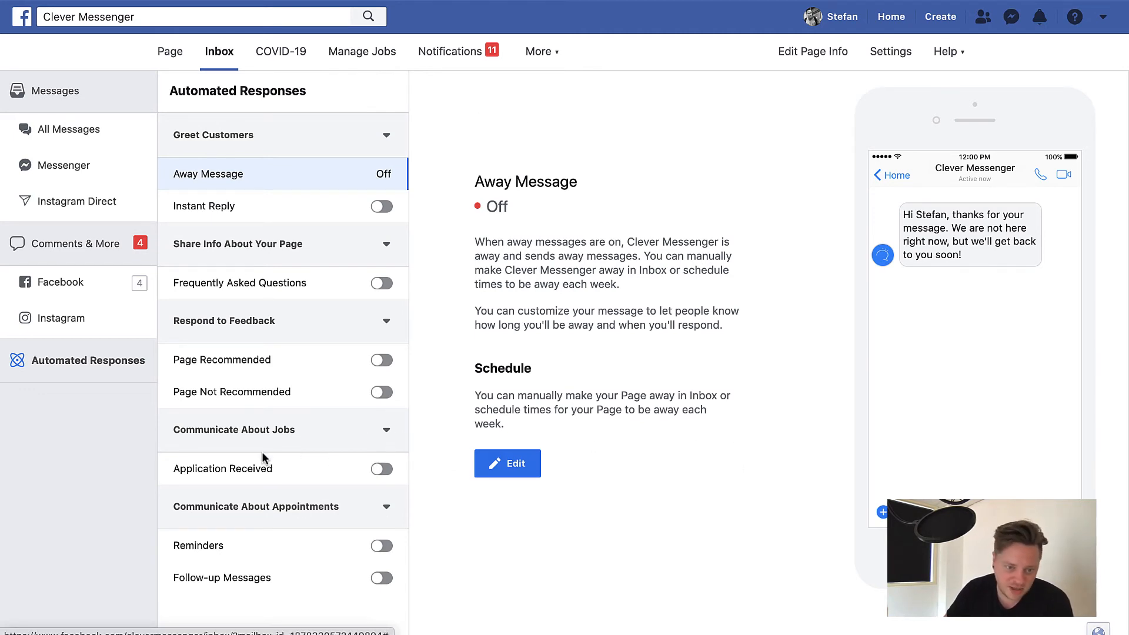
left_click(385, 468)
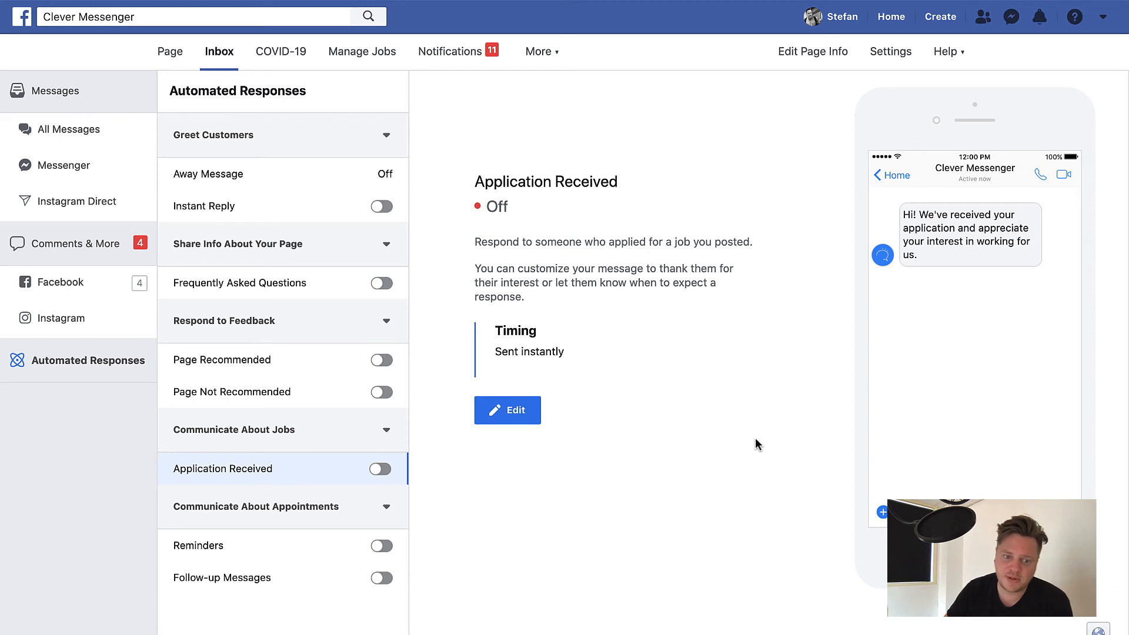
left_click(522, 410)
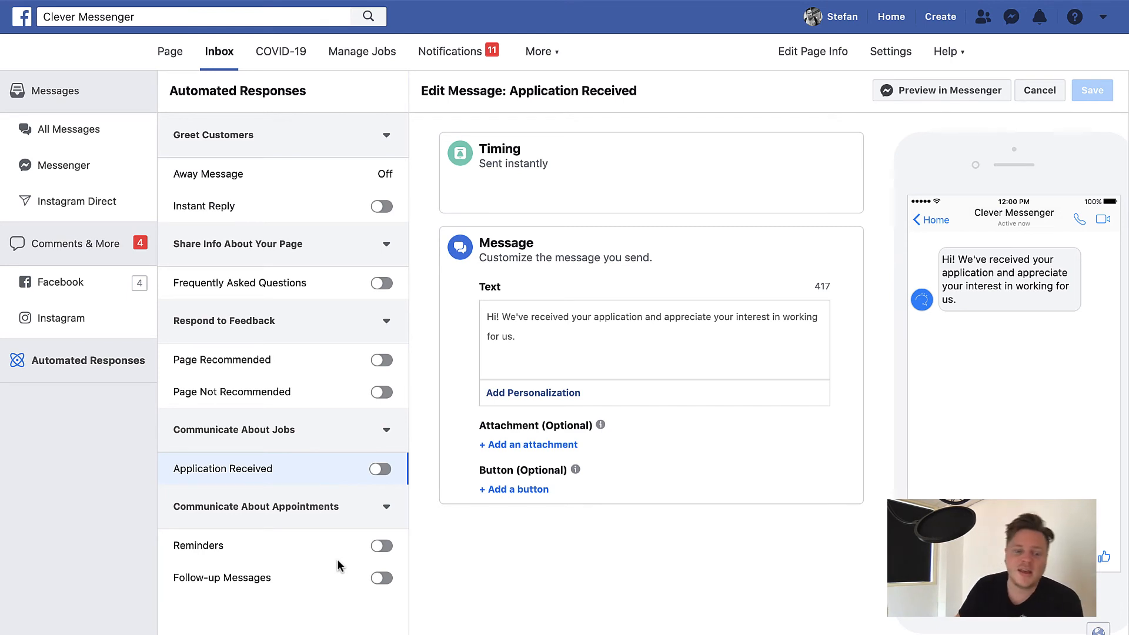
Step: Turn on Reminders and Follow-up Messages under Communicate About Appointments, and view the Reminders details
left_click(385, 547)
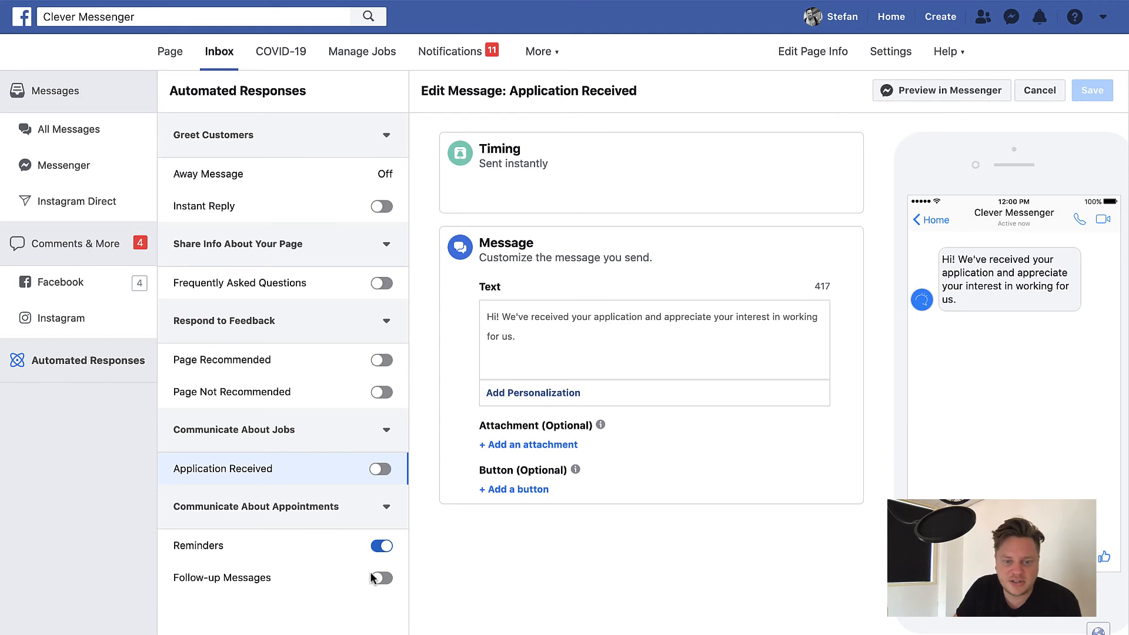
left_click(253, 544)
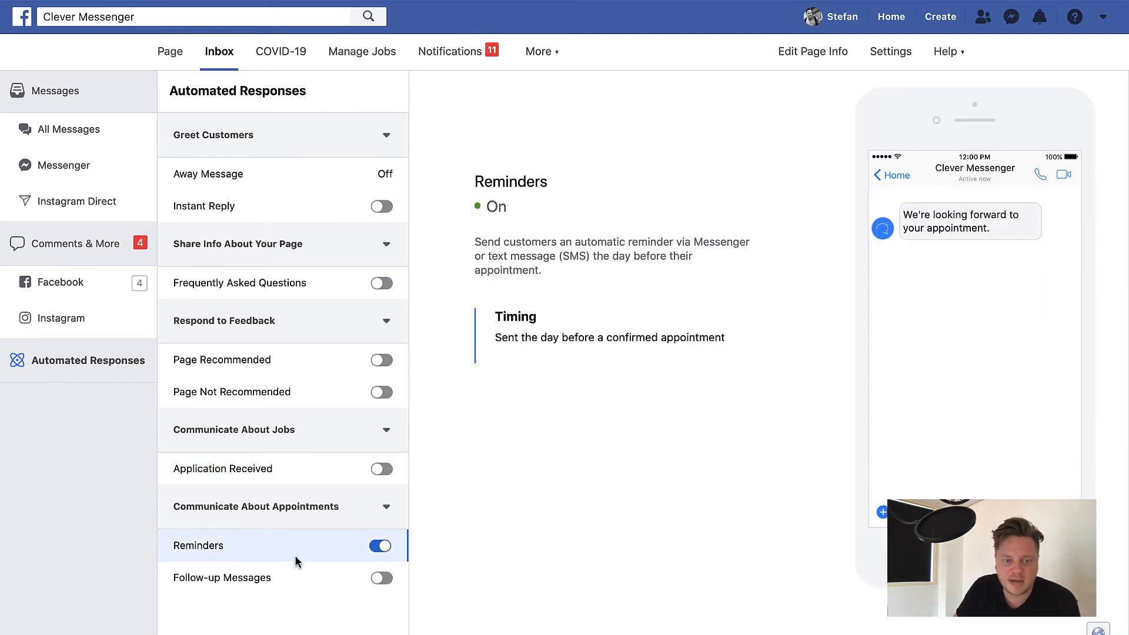
left_click(379, 578)
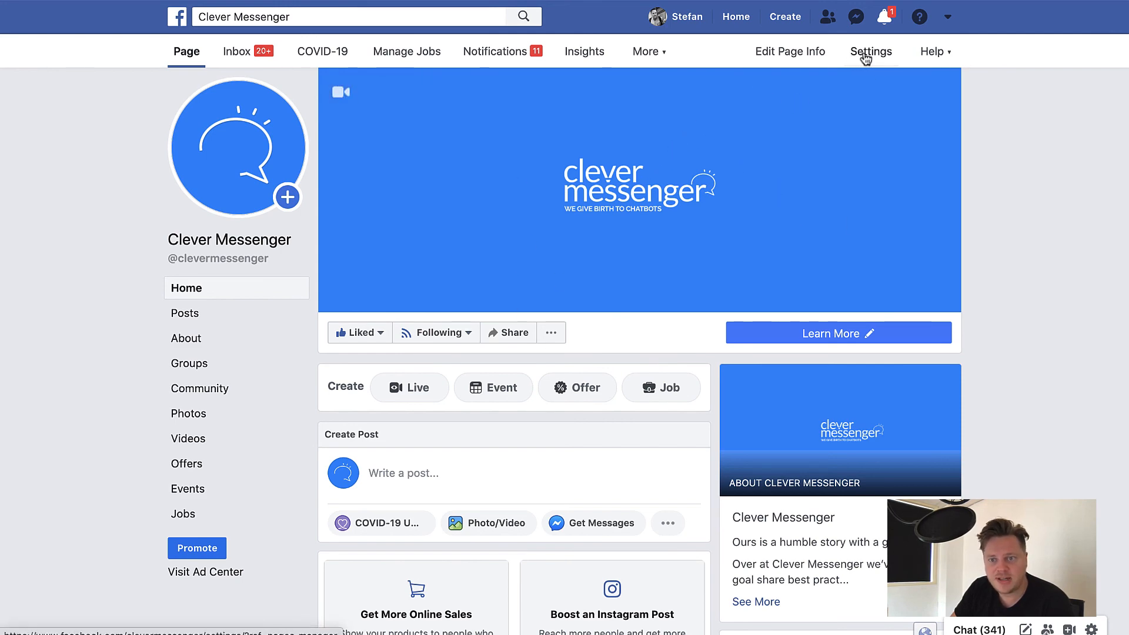
Step: Return to the Page inbox's Automated Responses and turn off both Reminders and Follow-up Messages for appointments
left_click(244, 59)
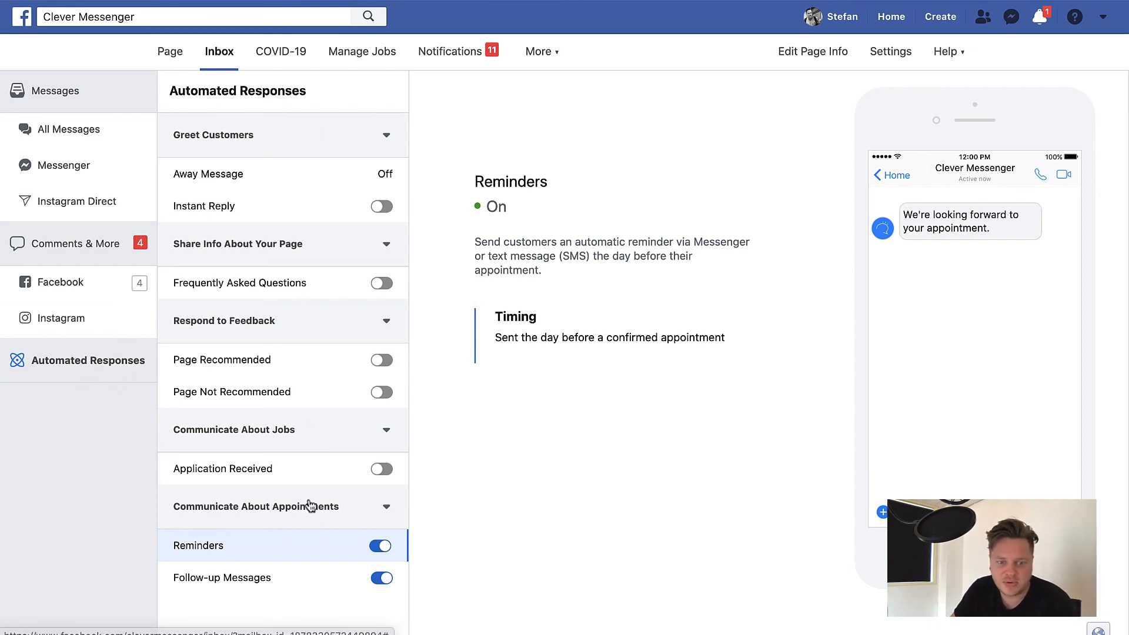
left_click(379, 547)
left_click(381, 578)
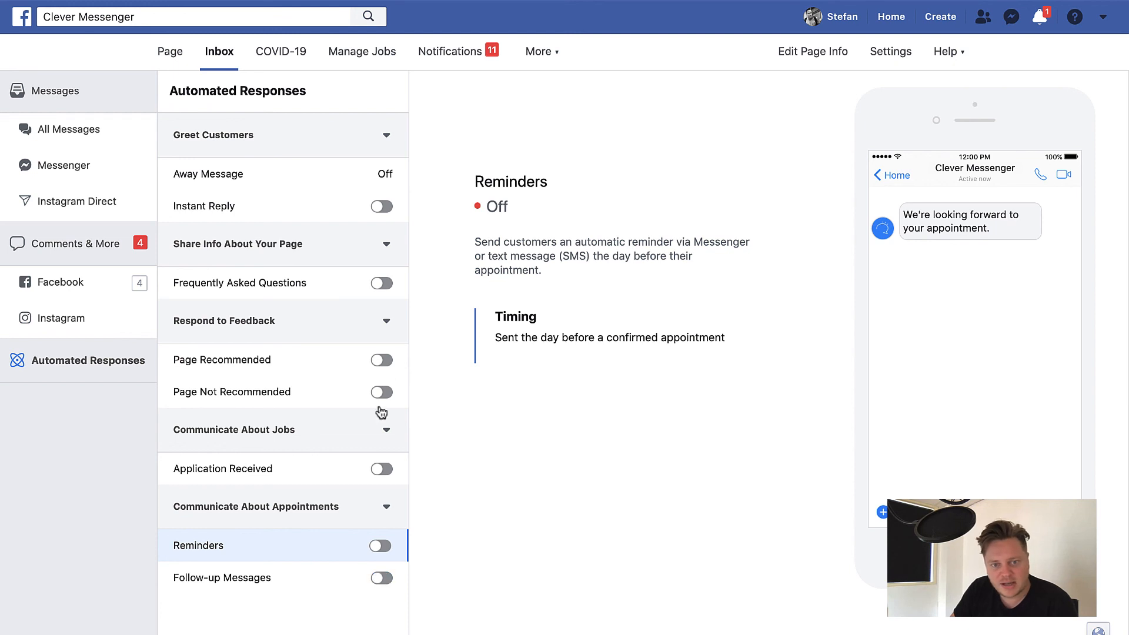